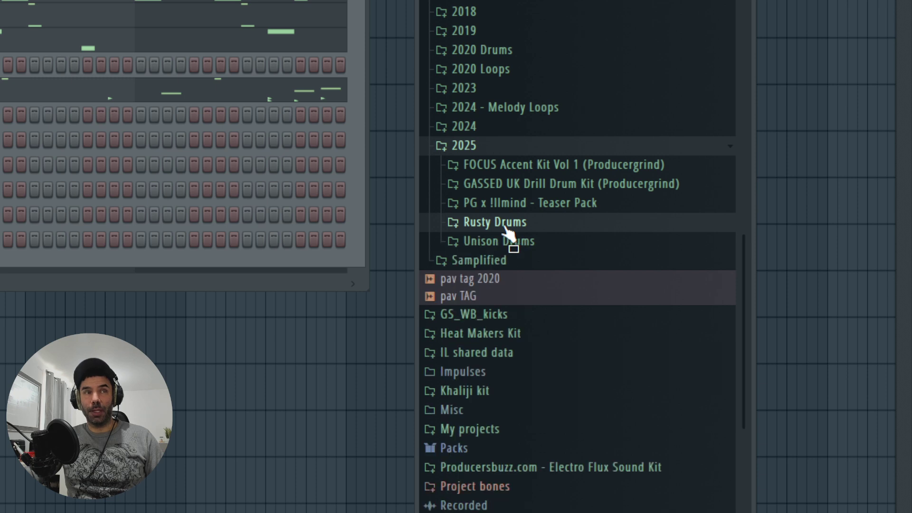
Browse the Rusty Drums MPC2 and MPC3 kit folders and audition the noise, crash, hi-hat and tom sample chains.
left_click(506, 228)
left_click(518, 242)
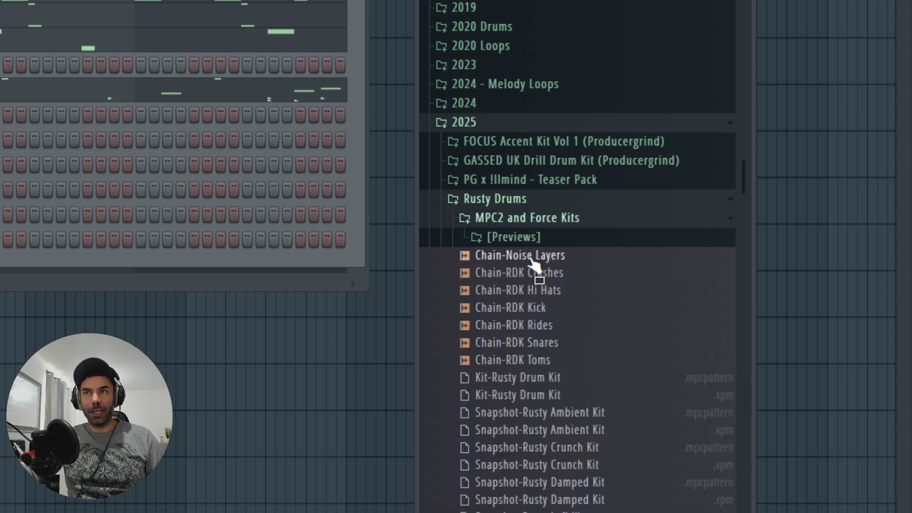
left_click(538, 258)
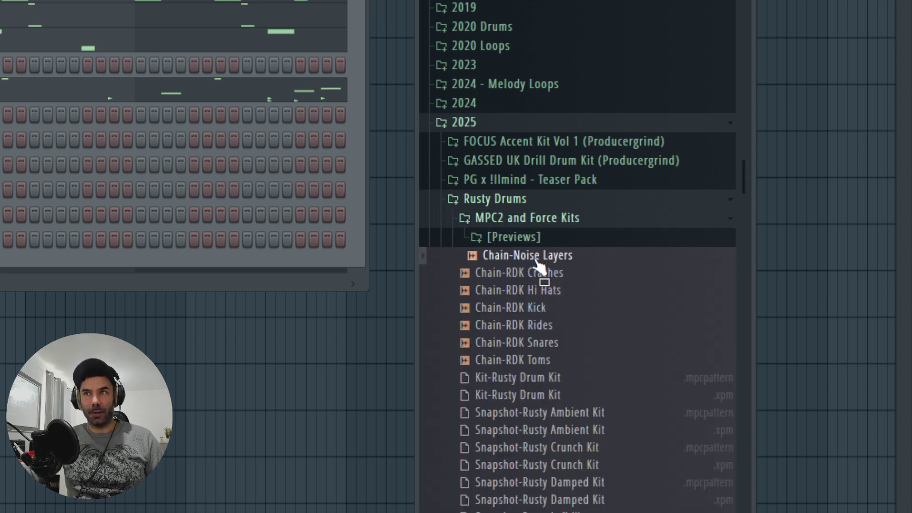
left_click(533, 276)
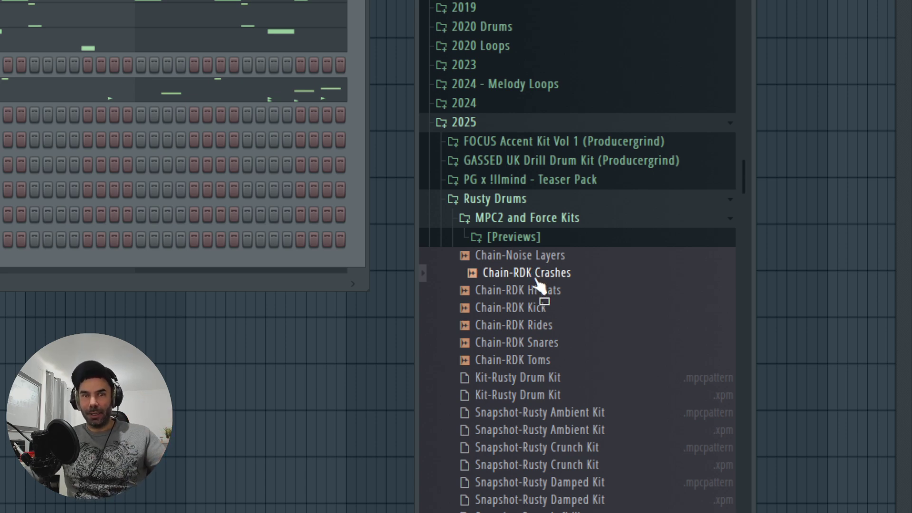
left_click(542, 294)
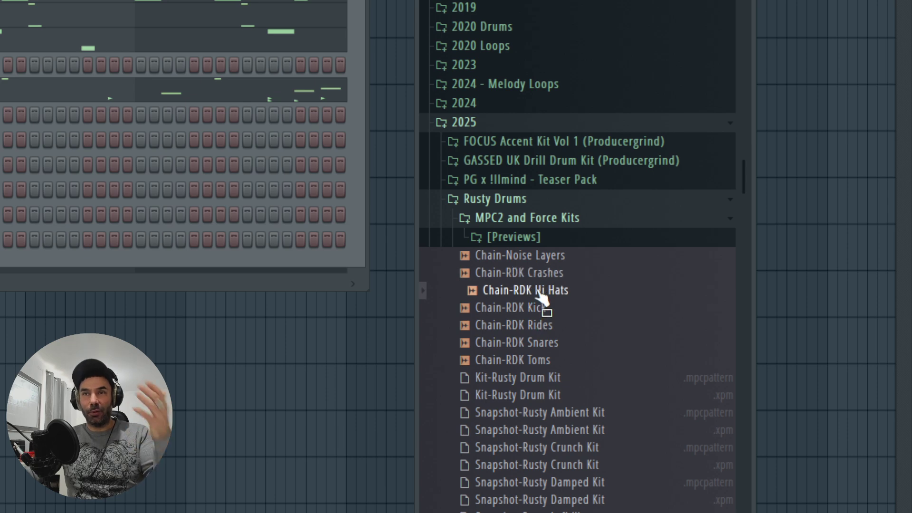
left_click(540, 362)
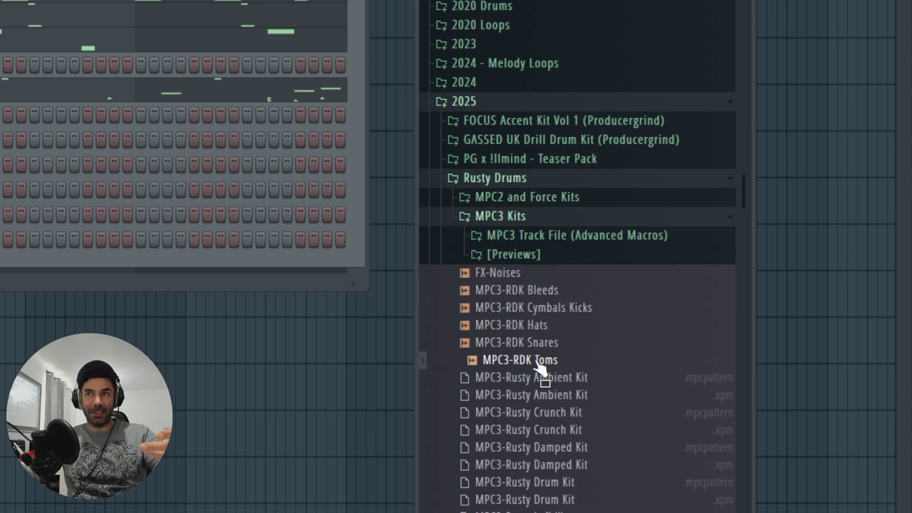
scroll(545, 376, "down", 3)
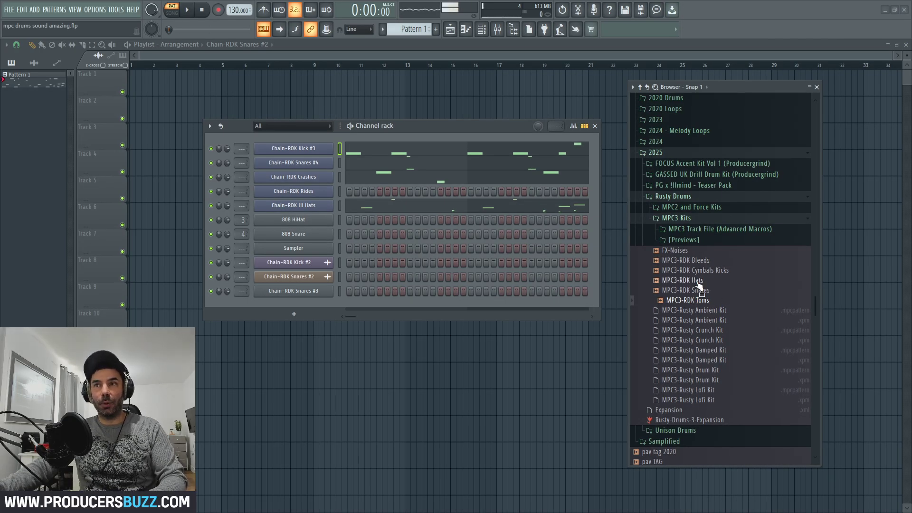
Place the MPC3-RDK Hats sample on playlist Track 1 at bar 1 and play part of it.
left_click_drag(699, 284, 251, 77)
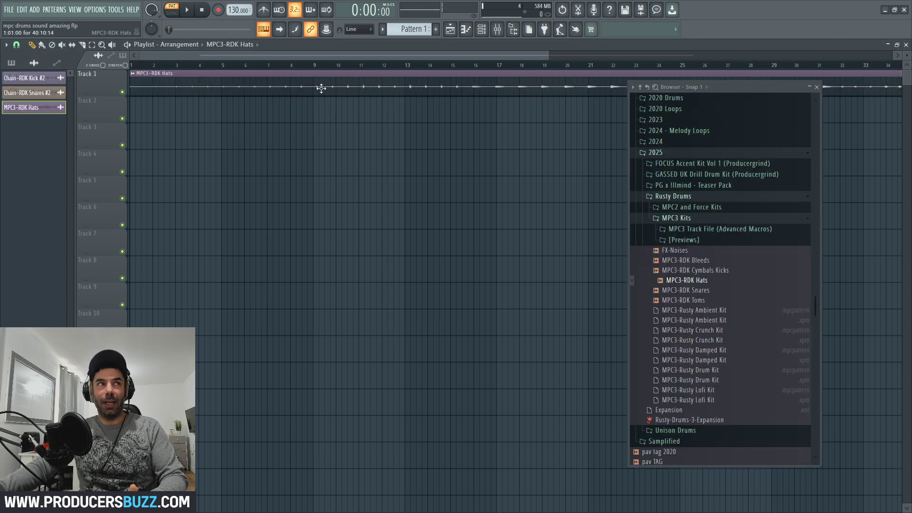
key("space")
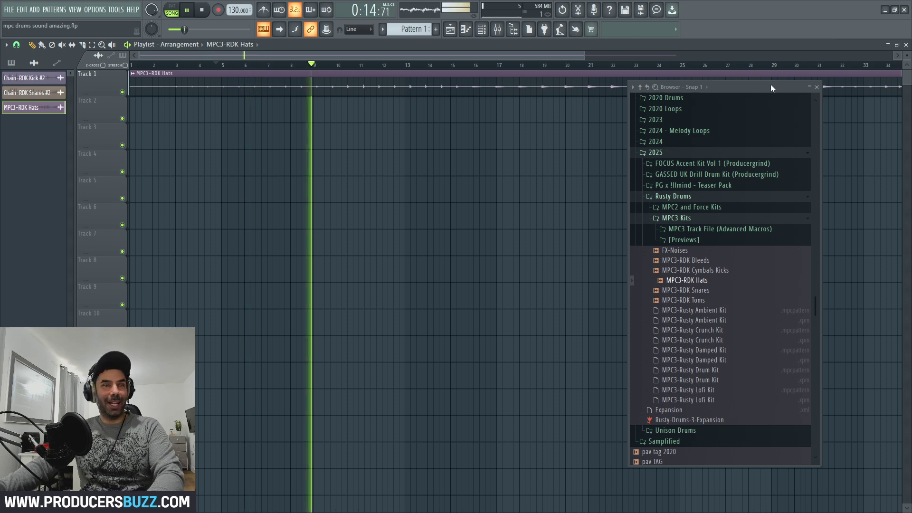
key("space")
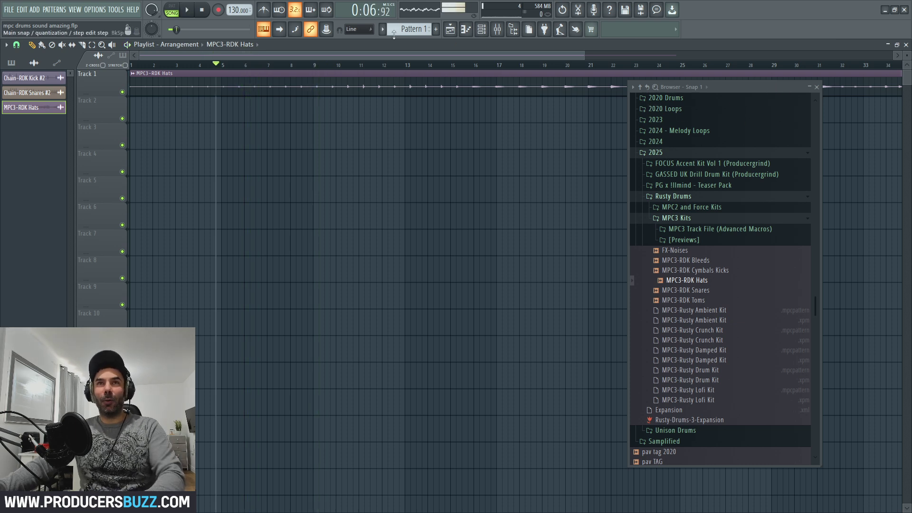
Display all channels in the channel rack and insert a Fruity Slicer channel directly above 808 HiHat.
left_click(481, 29)
left_click(298, 126)
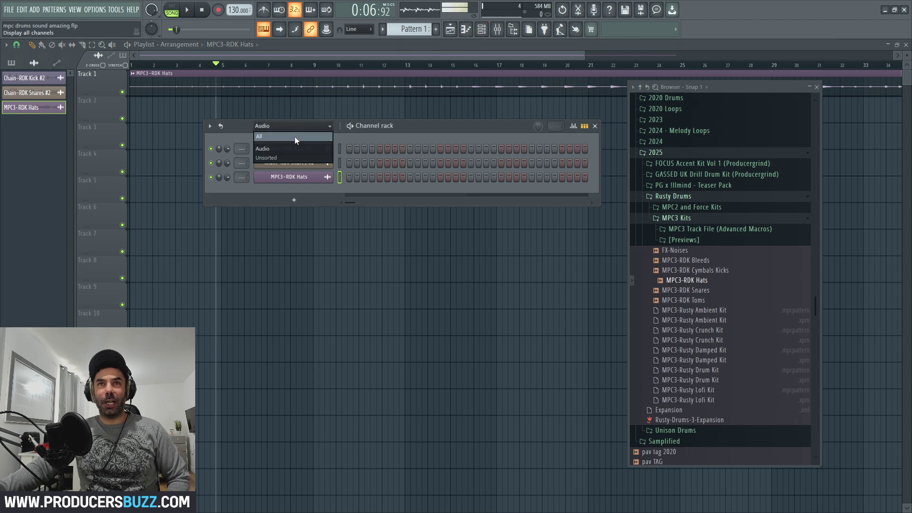
left_click(295, 136)
right_click(332, 219)
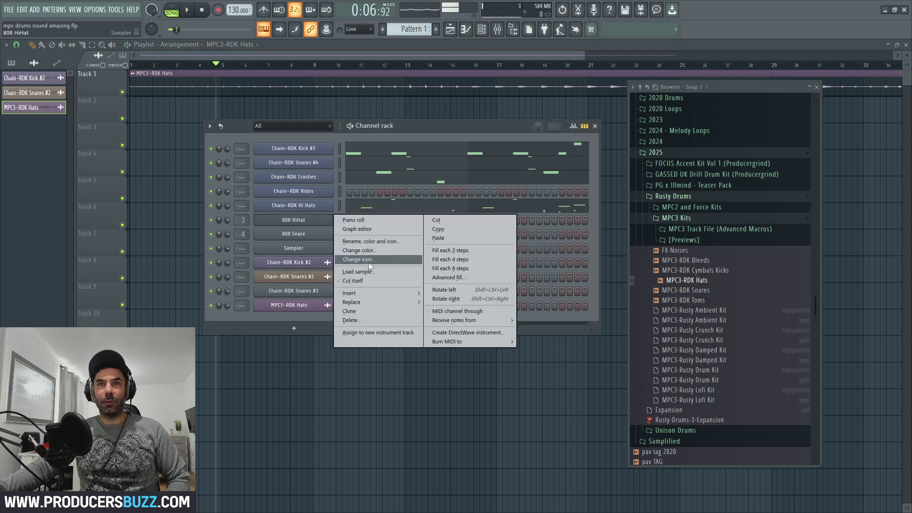
mouse_move(370, 293)
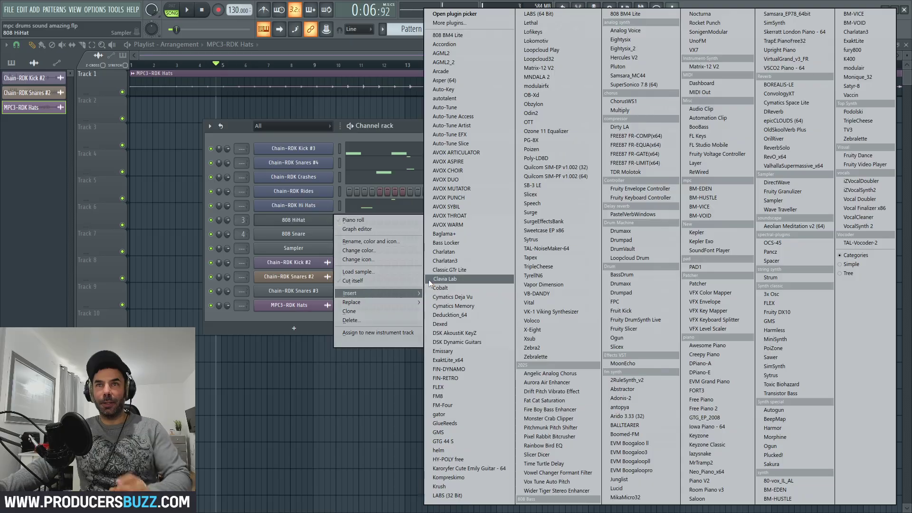
type("slicer")
double_click(366, 34)
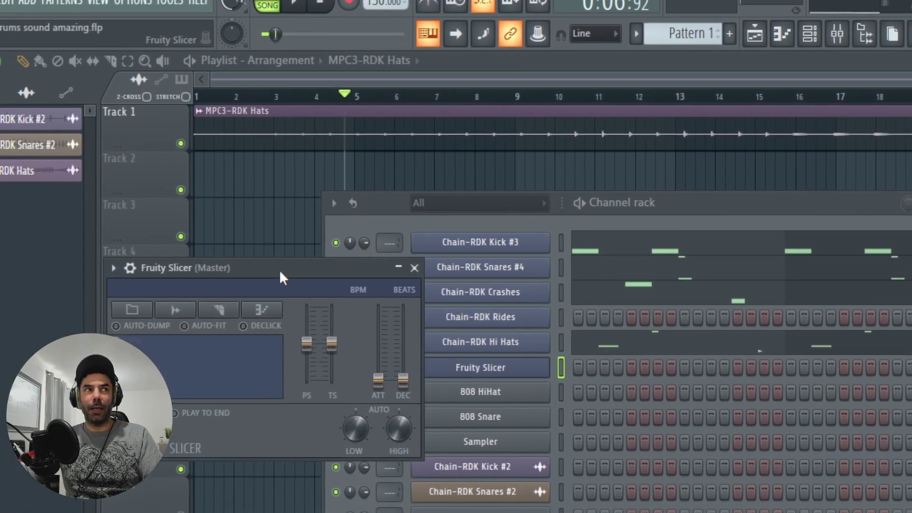
Load the MPC3-RDK Hats sample from the MPC3 Kits folder into Fruity Slicer to slice it, and close the plugin window.
left_click_drag(280, 270, 600, 238)
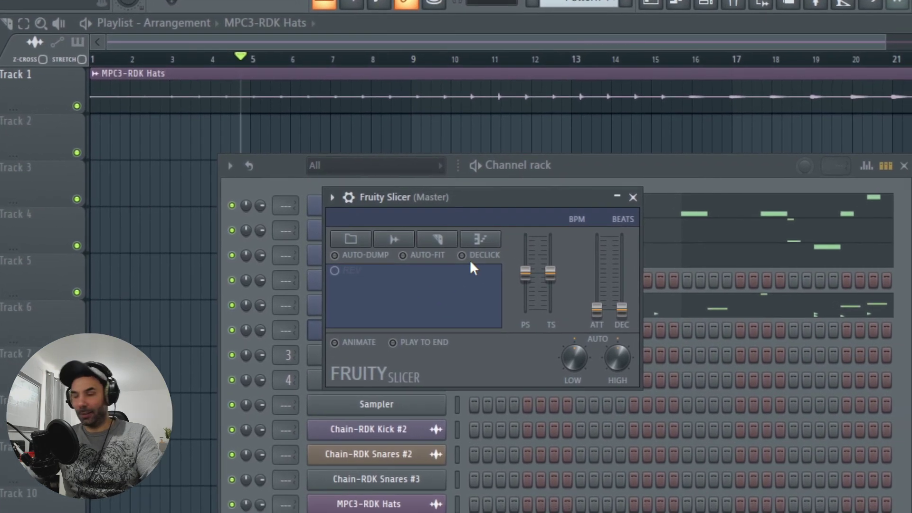
left_click_drag(498, 306, 445, 194)
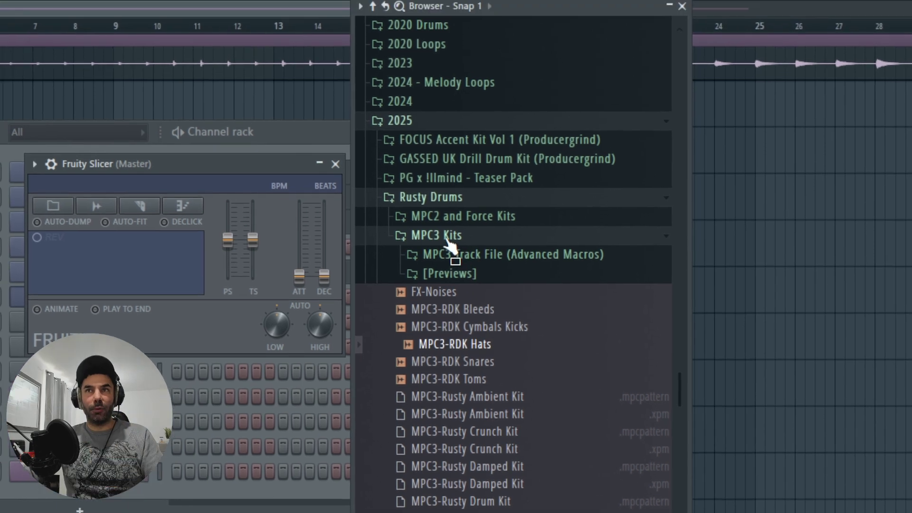
mouse_move(449, 244)
left_mouse_down()
mouse_move(466, 228)
mouse_move(459, 244)
left_mouse_up()
left_click_drag(458, 275, 467, 377)
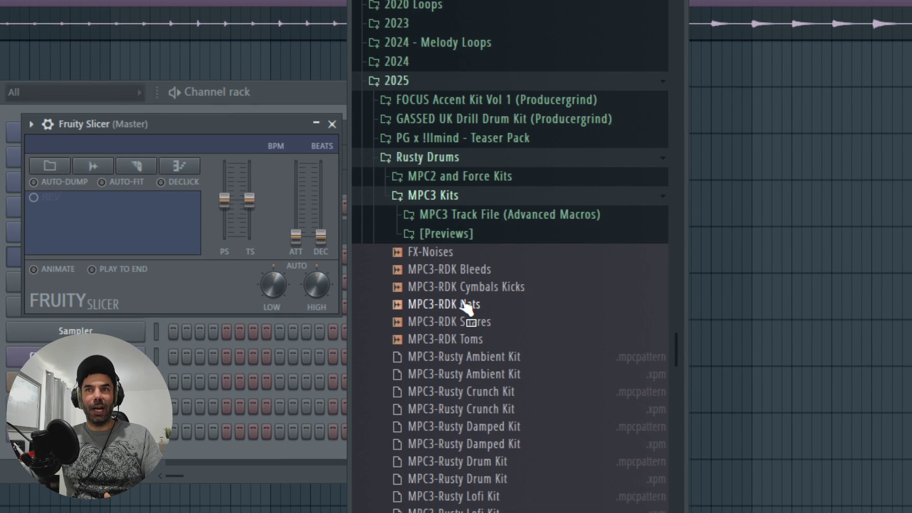
left_click_drag(468, 308, 260, 23)
left_click_drag(412, 131, 601, 421)
left_click_drag(486, 292, 327, 233)
left_click_drag(424, 246, 399, 230)
left_click_drag(452, 253, 455, 254)
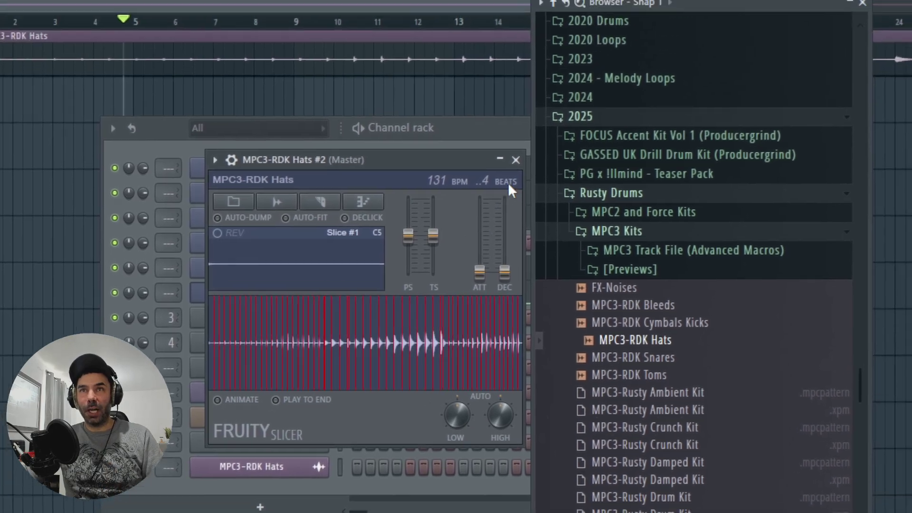
left_click(472, 229)
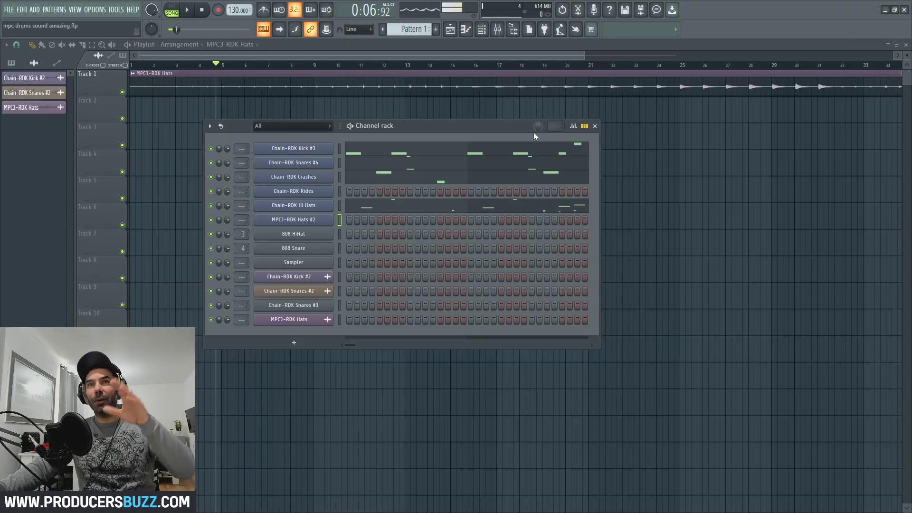
Play back Pattern 1 in pattern mode to hear the sliced drums, stop it and close the piano roll.
left_click_drag(422, 124, 503, 121)
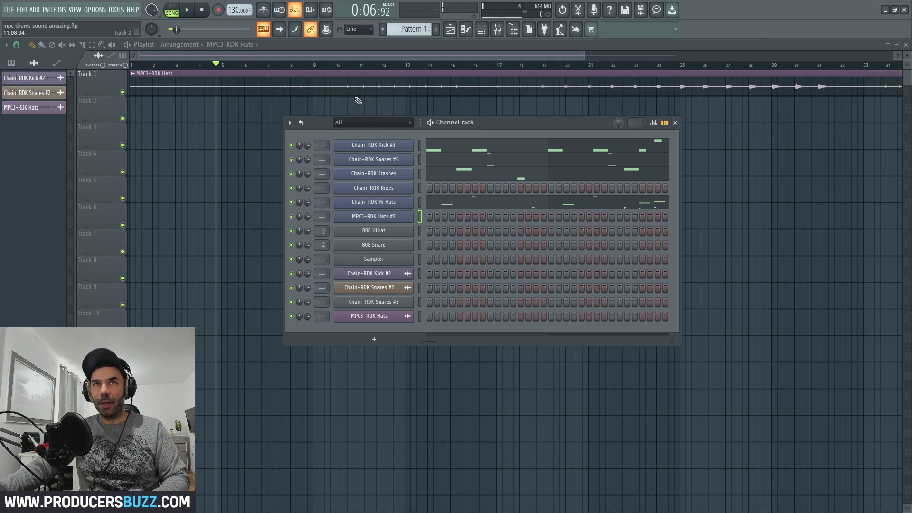
left_click(172, 10)
left_click(188, 10)
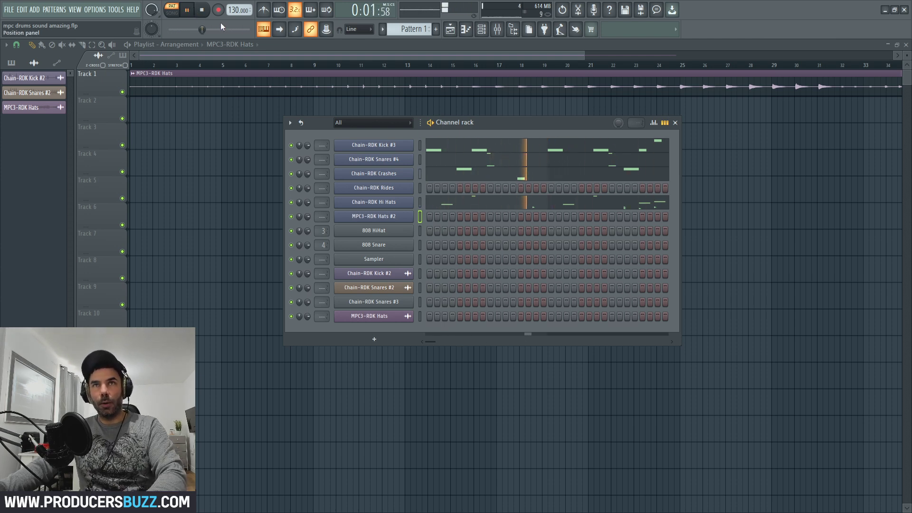
left_click(203, 10)
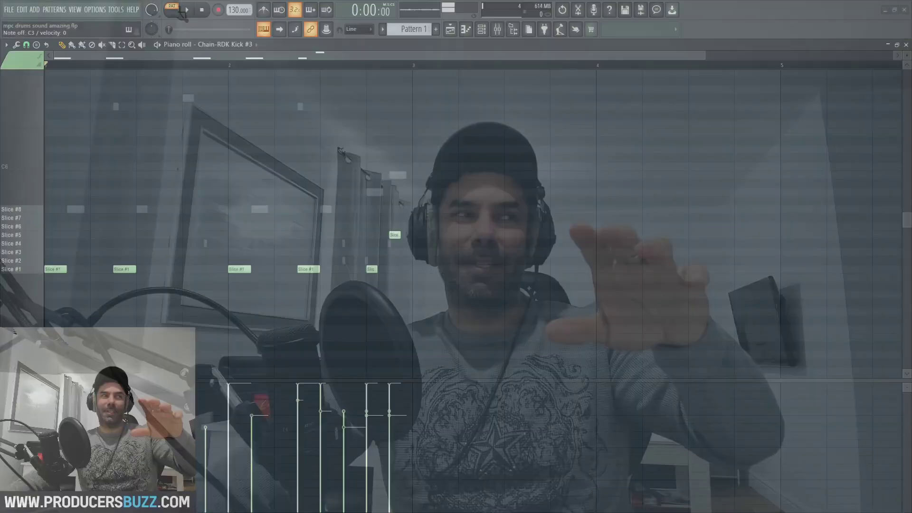
left_click(907, 44)
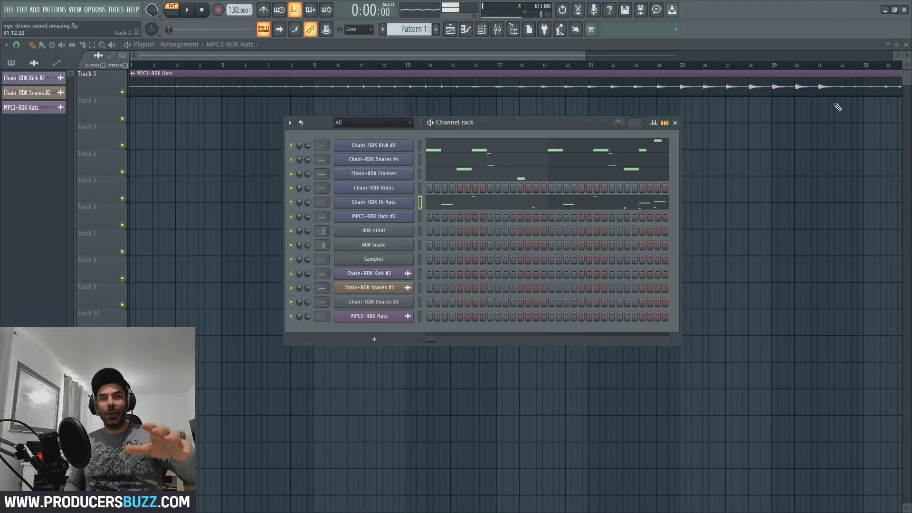